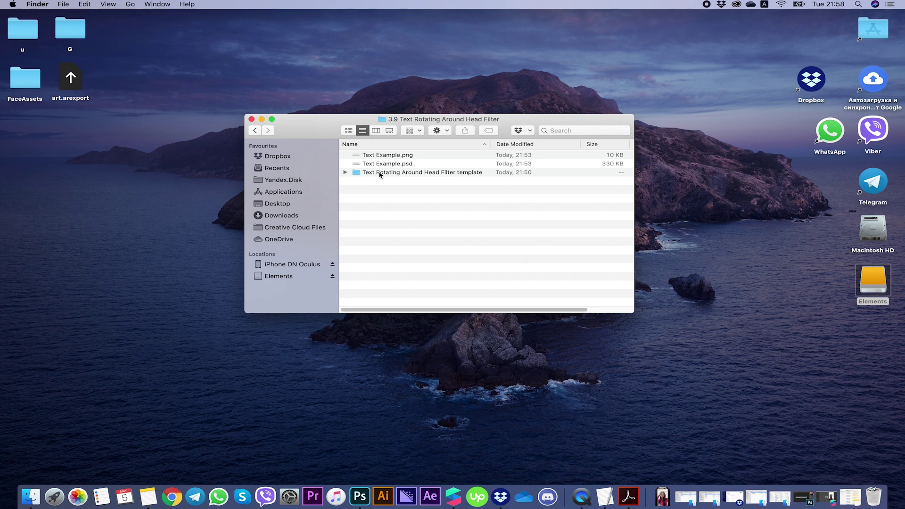
# Step: Open the Text Rotating Around Head Filter template project from its Finder folder
pyautogui.doubleClick(380, 172)
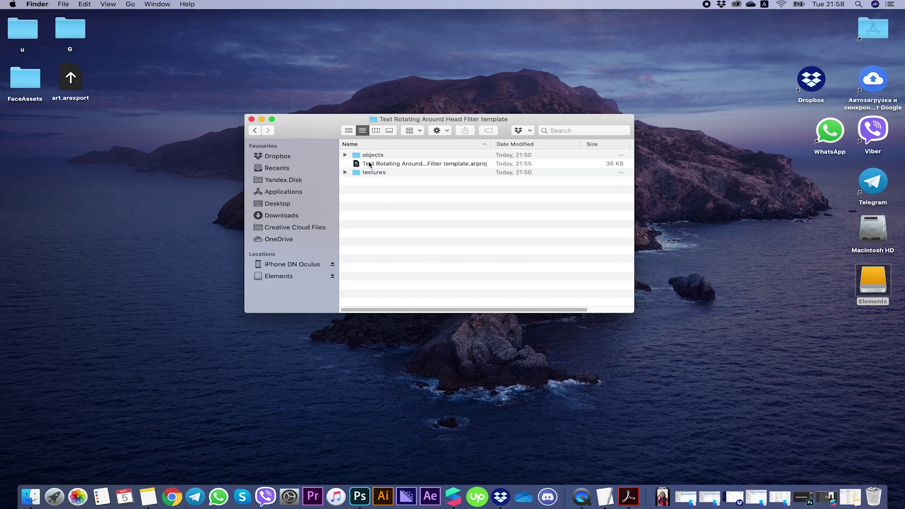
pyautogui.doubleClick(372, 165)
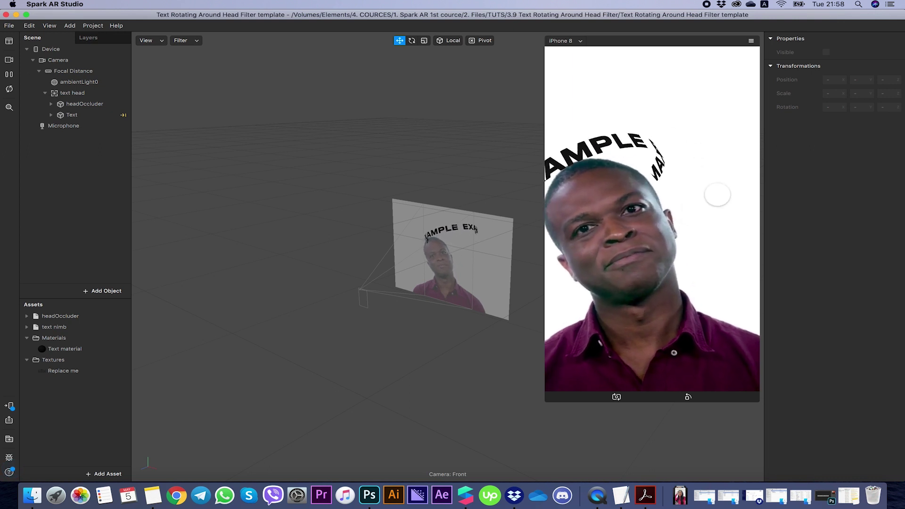
# Step: Pause the face video and select the Replace me texture to view its properties and actions
pyautogui.click(8, 74)
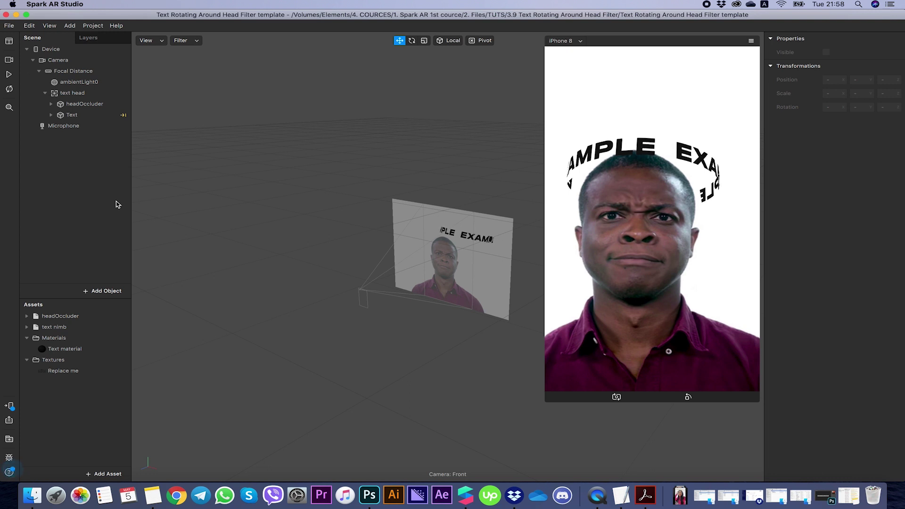
pyautogui.click(87, 372)
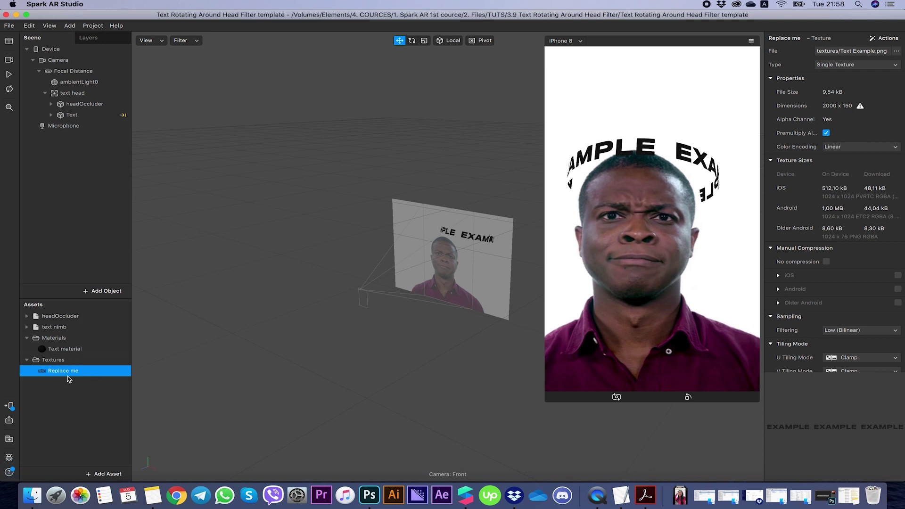
pyautogui.rightClick(72, 373)
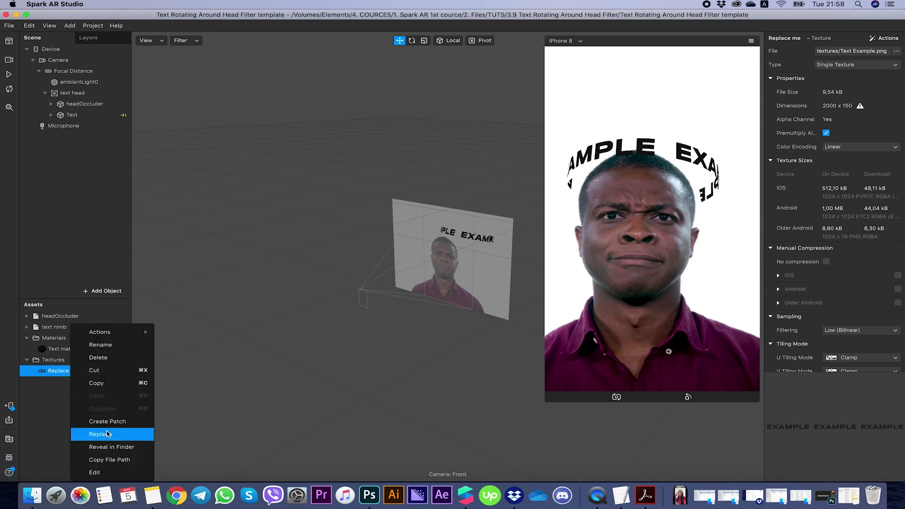
# Step: Return to the 3.9 Text Rotating Around Head Filter folder and open Text Example.psd in Photoshop
pyautogui.click(32, 495)
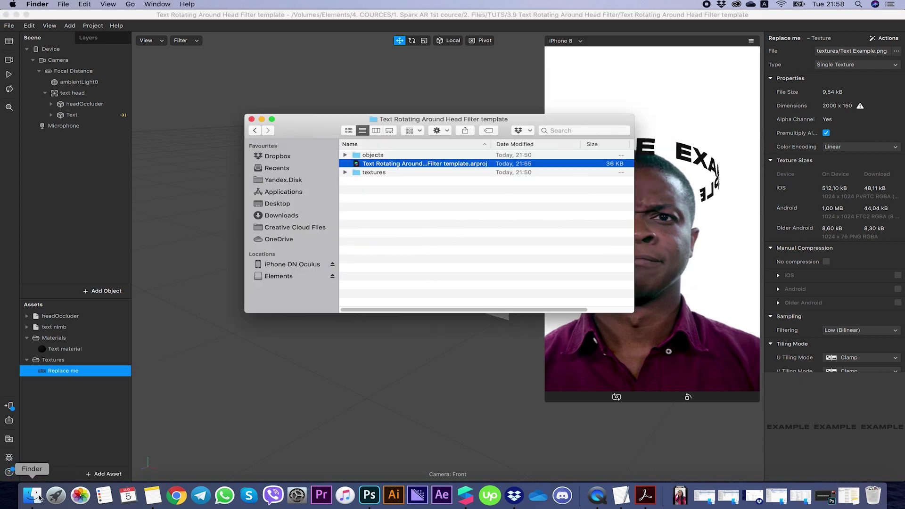
pyautogui.click(255, 130)
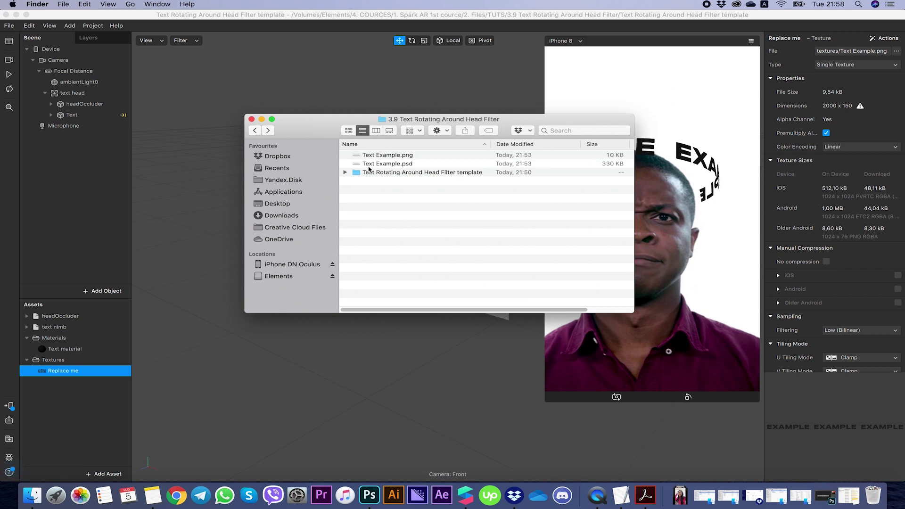
pyautogui.doubleClick(398, 164)
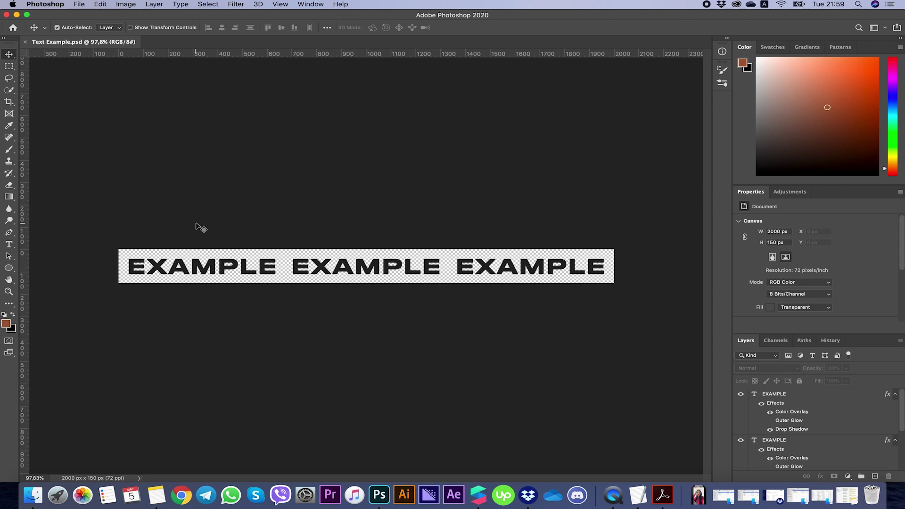
# Step: Select the EXAMPLE text layers, merge them, then undo the merge
pyautogui.moveTo(198, 227); pyautogui.dragTo(522, 317)
pyautogui.press('super+e')
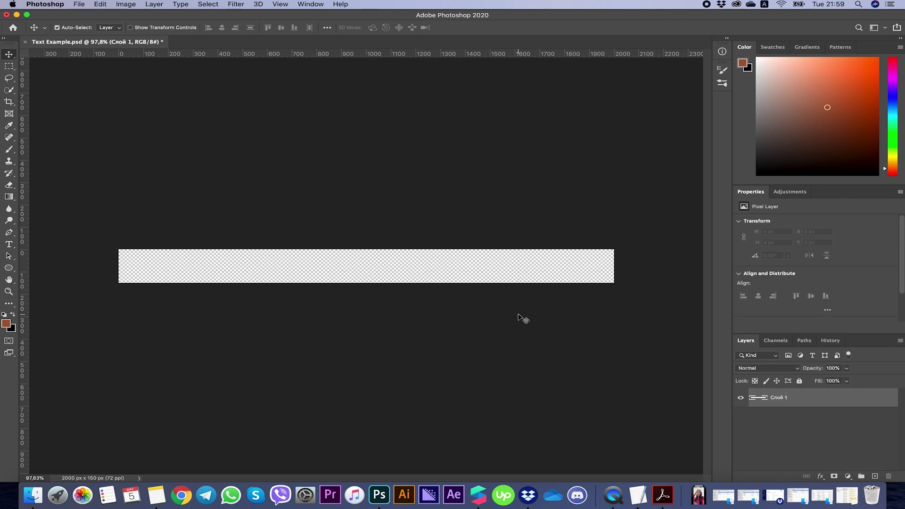
pyautogui.press('super+z')
# Step: Test-retype part of the first word as 'AFSASFS', undo it, and go to File > Export
pyautogui.press('t')
pyautogui.moveTo(277, 266); pyautogui.dragTo(146, 260)
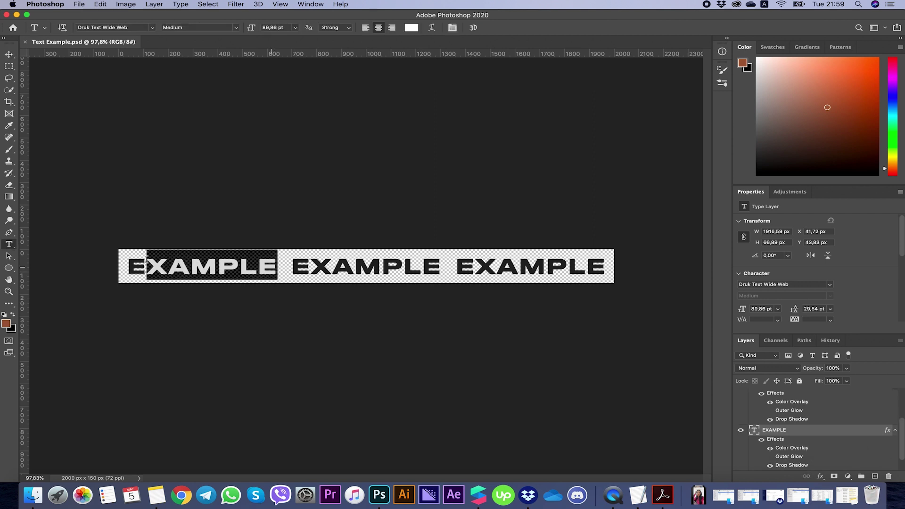
pyautogui.write('AFSASFS')
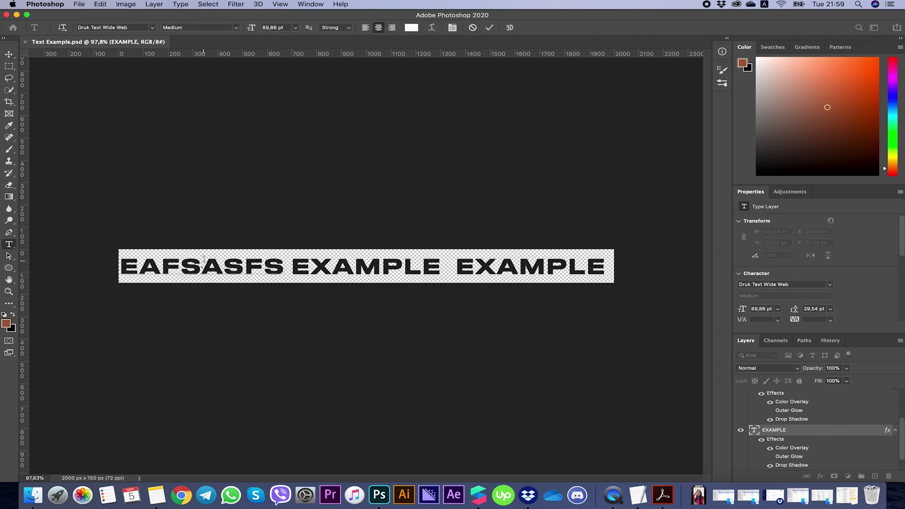
pyautogui.click(9, 54)
pyautogui.press('super+z')
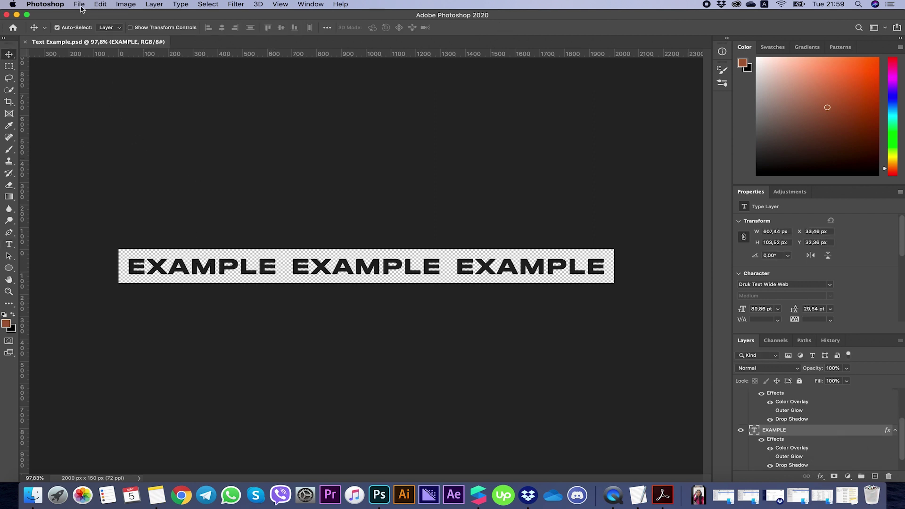
pyautogui.click(78, 4)
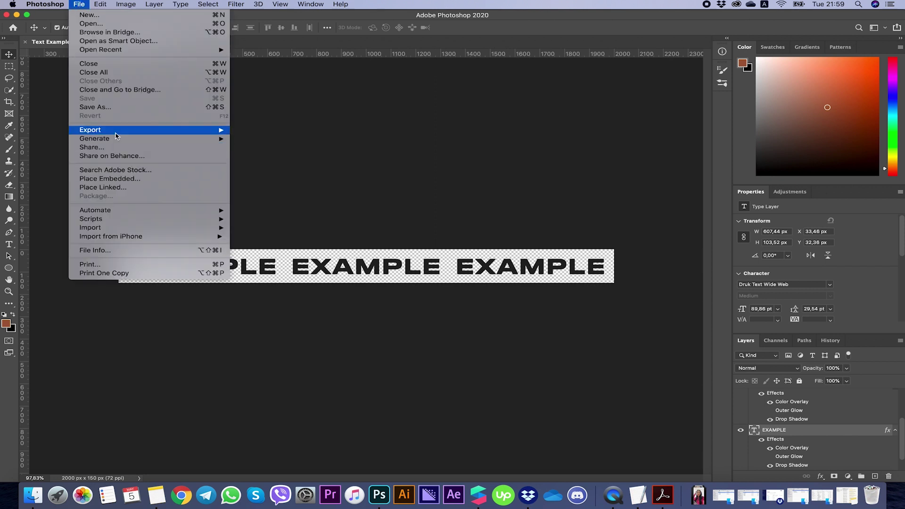
# Step: Quick-export the banner as PNG and swap it into the Replace me texture as Text Example.png
pyautogui.moveTo(137, 130)
pyautogui.click(257, 130)
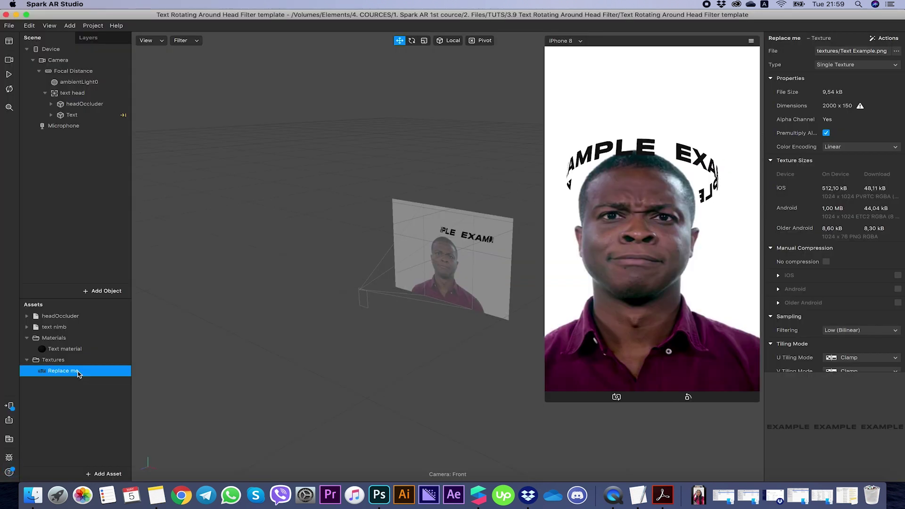
pyautogui.rightClick(79, 372)
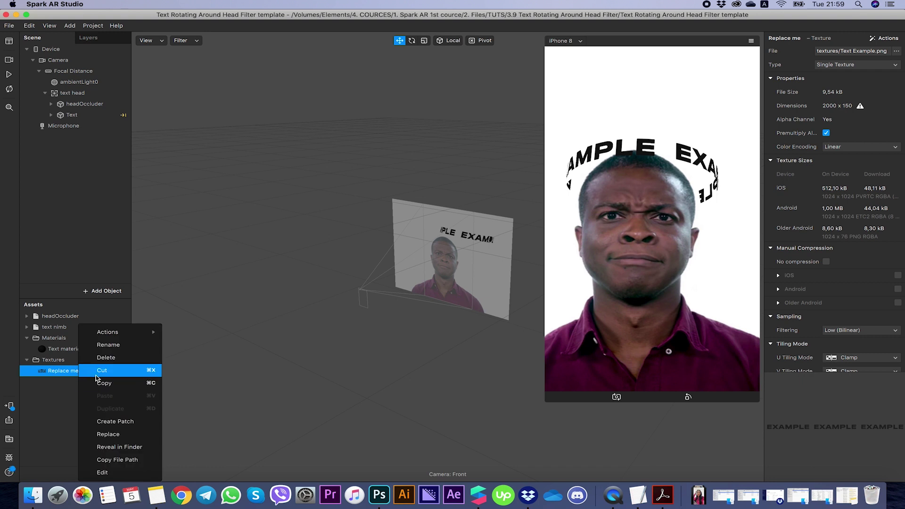
pyautogui.click(115, 434)
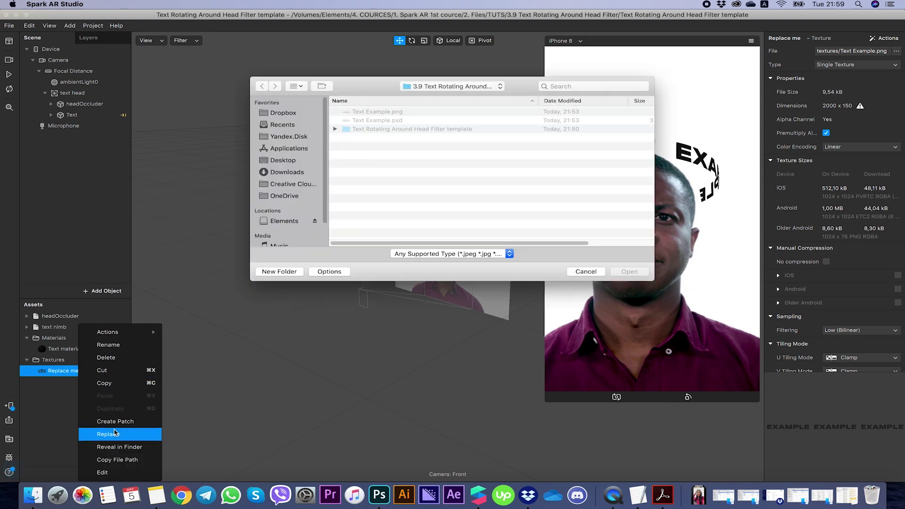
pyautogui.click(384, 113)
pyautogui.click(621, 272)
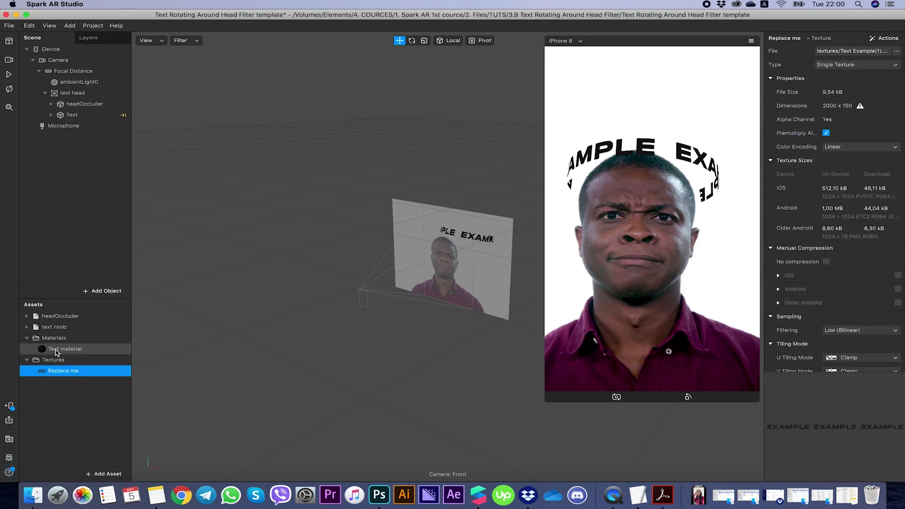
pyautogui.click(56, 350)
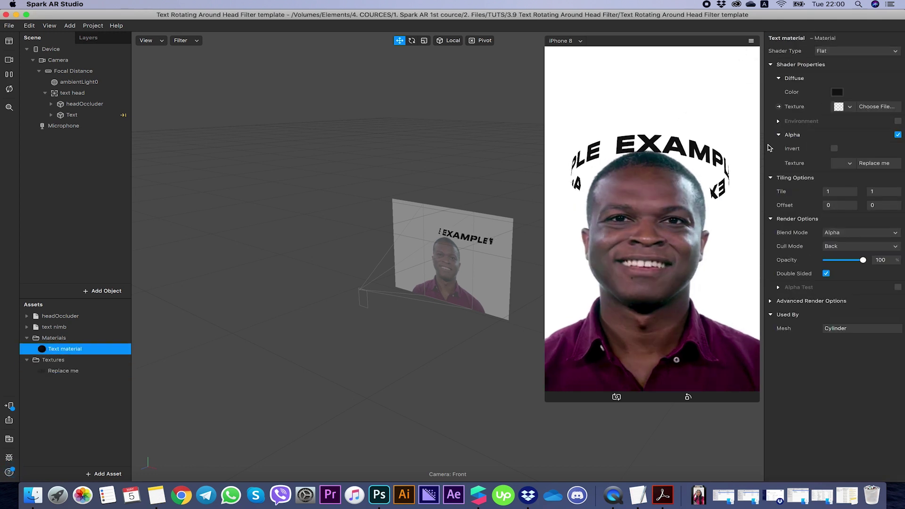
# Step: Keep the Flat shader, colour the text magenta and set Screen blending
pyautogui.click(830, 50)
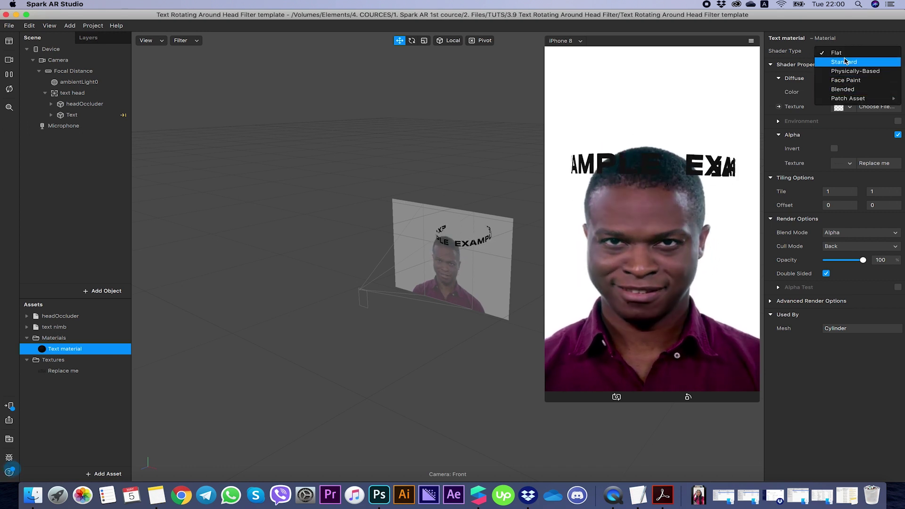
pyautogui.press('Escape')
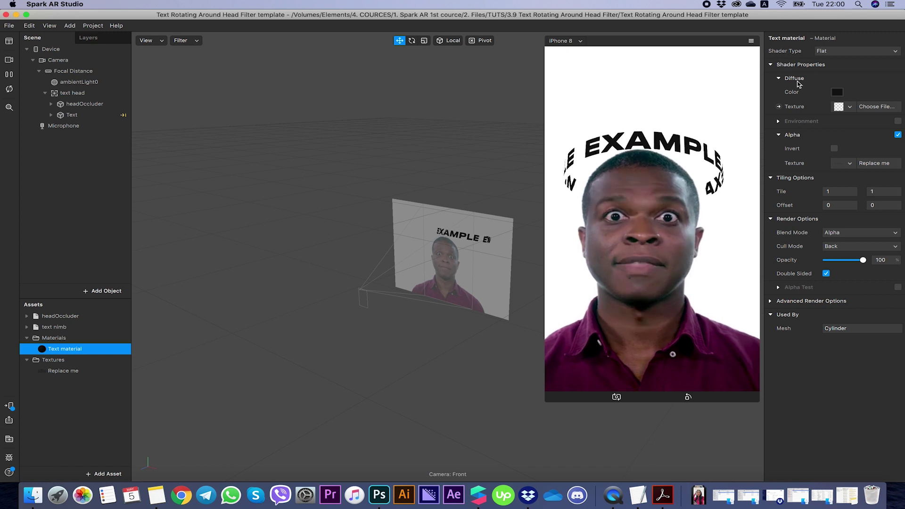
pyautogui.click(838, 93)
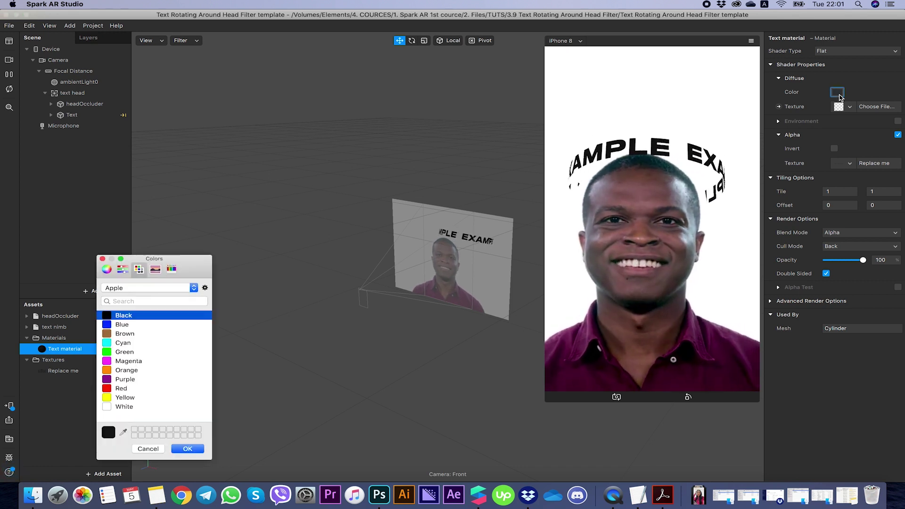
pyautogui.click(171, 360)
pyautogui.click(188, 448)
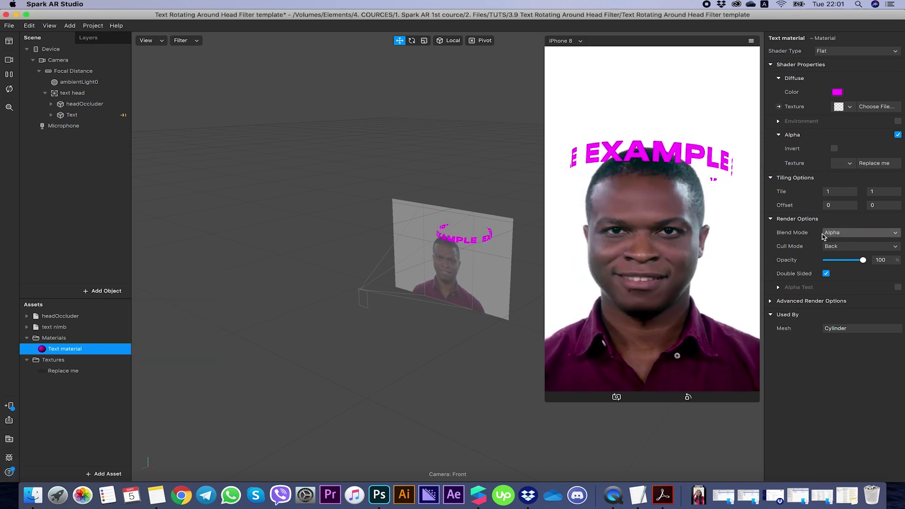
pyautogui.click(842, 234)
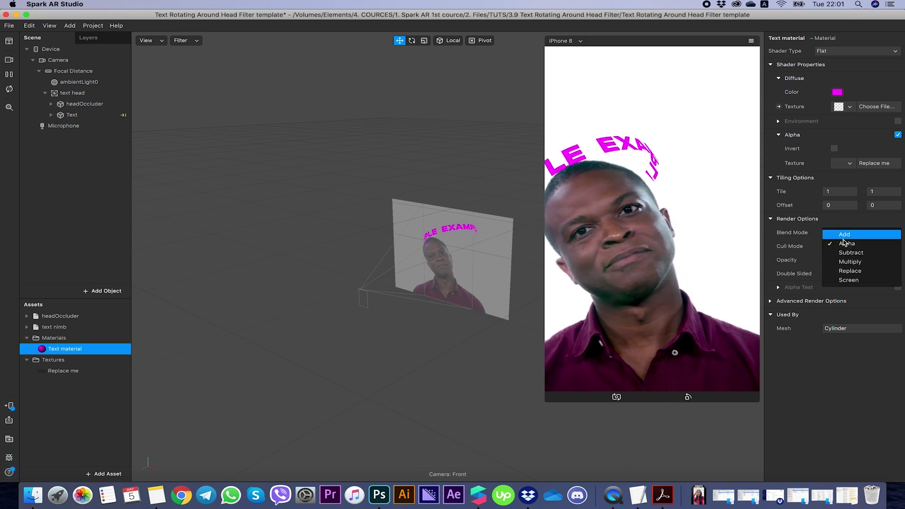
pyautogui.click(841, 268)
# Step: Switch the text material to the Standard shader with Alpha blending
pyautogui.click(826, 53)
pyautogui.click(843, 62)
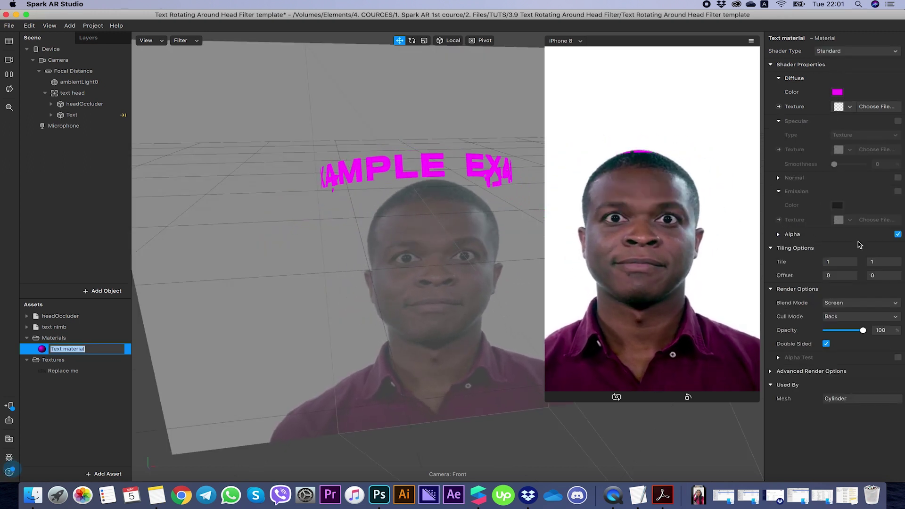
pyautogui.click(847, 304)
pyautogui.click(847, 308)
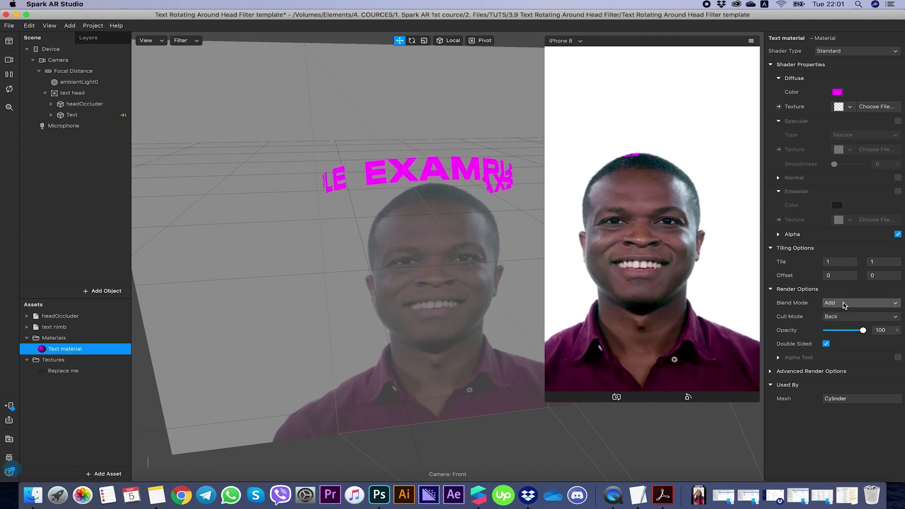
pyautogui.click(848, 304)
pyautogui.click(847, 314)
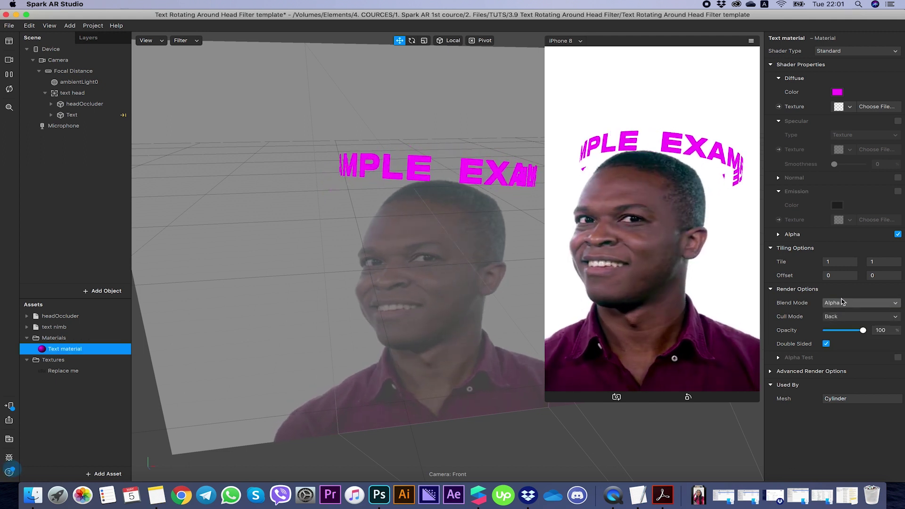
# Step: Make the shader Physically-Based with Replace me on albedo and a cyan colour
pyautogui.click(844, 51)
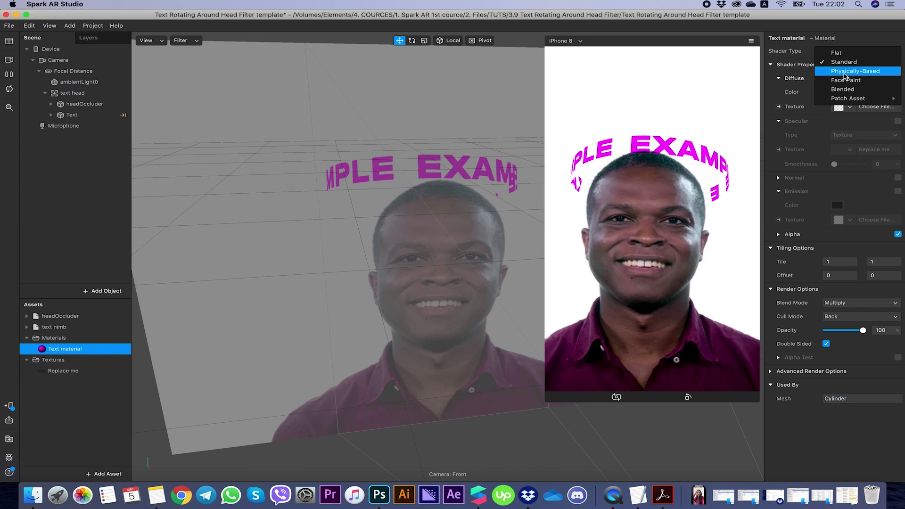
pyautogui.click(845, 73)
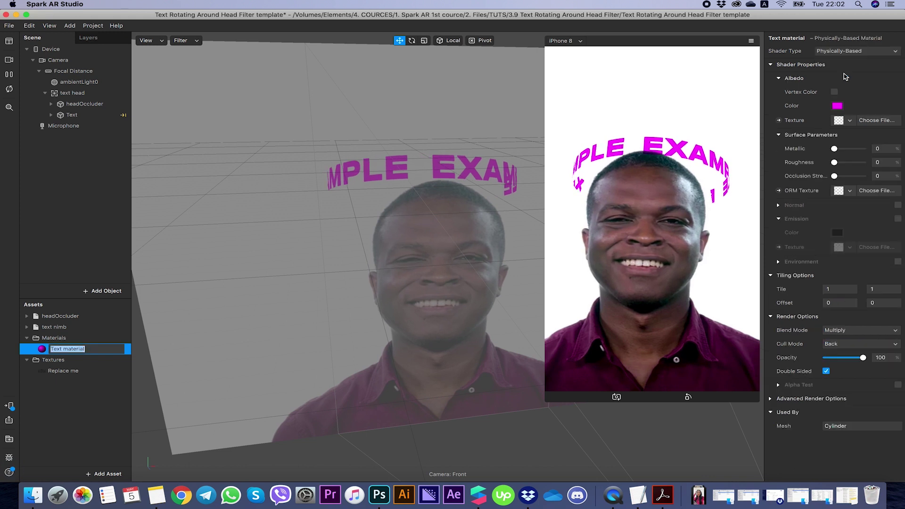
pyautogui.click(845, 120)
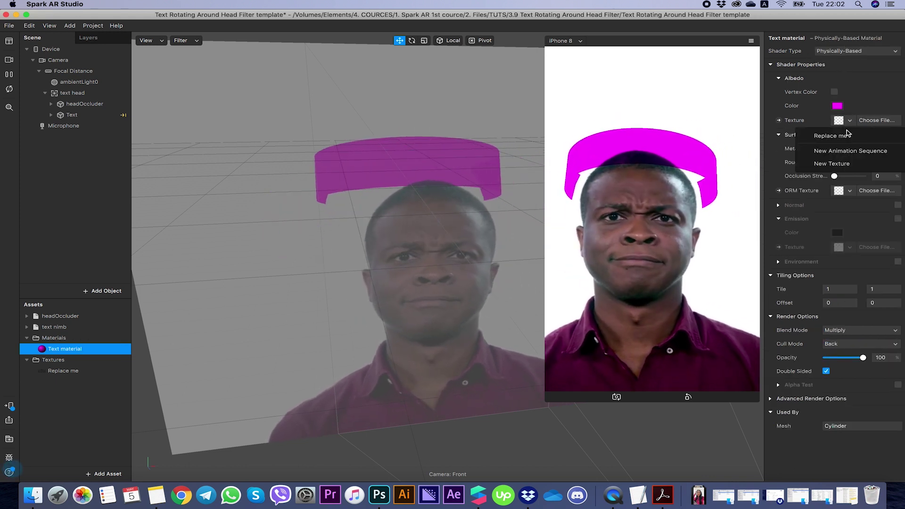
pyautogui.click(846, 139)
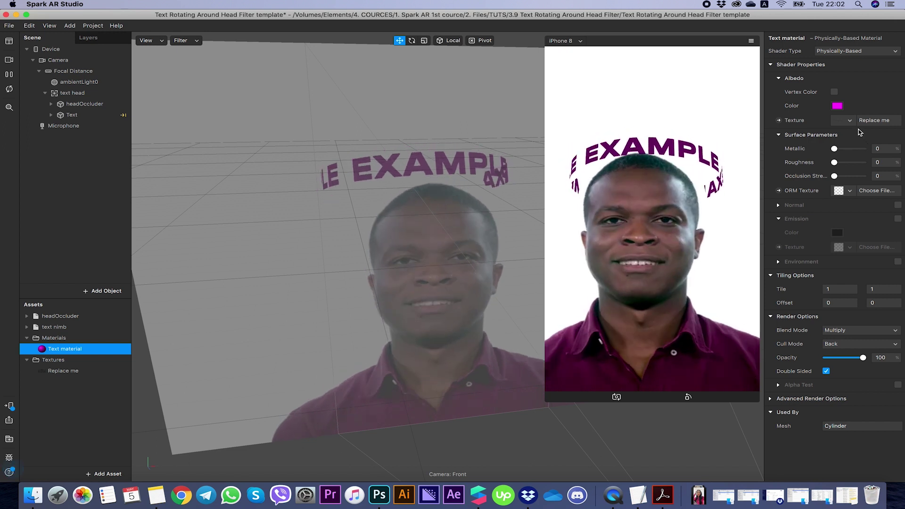
pyautogui.click(837, 106)
pyautogui.click(159, 343)
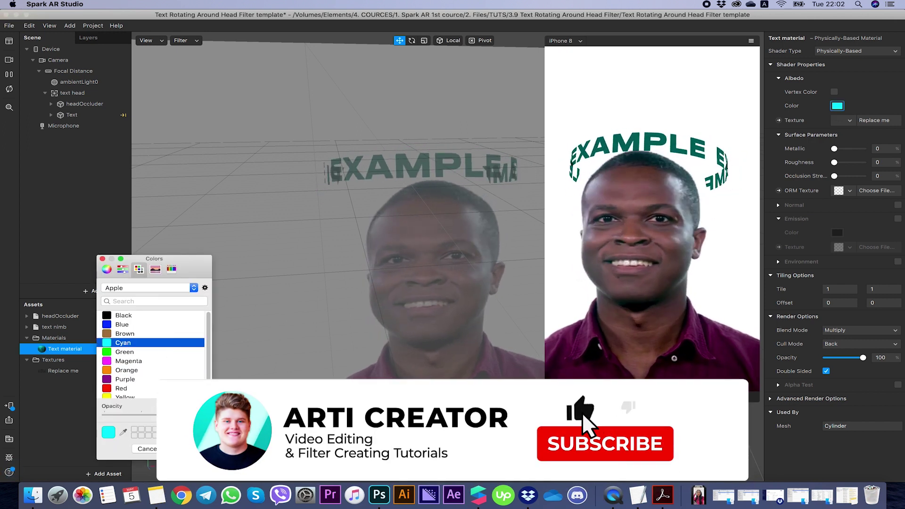
# Step: Apply cyan, raise Metallic to 100, and set the blend mode to Add
pyautogui.click(103, 259)
pyautogui.moveTo(835, 149); pyautogui.dragTo(853, 178)
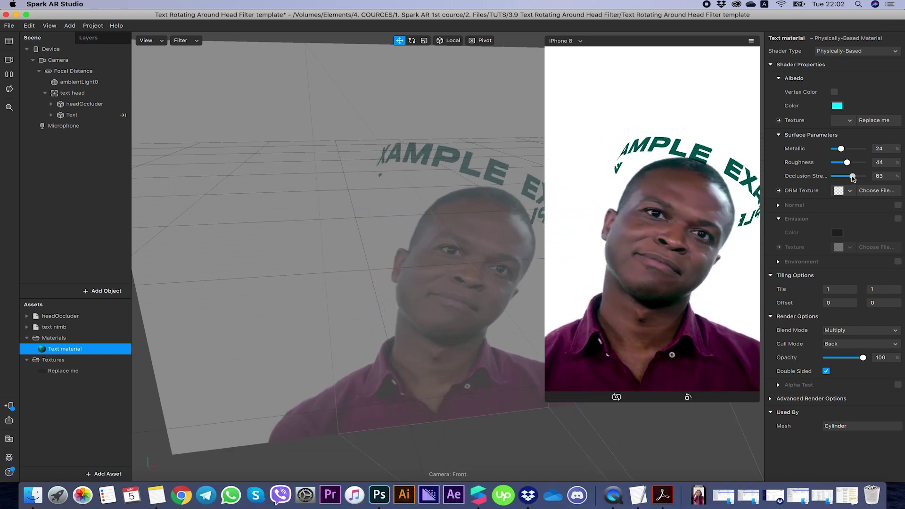
pyautogui.click(849, 330)
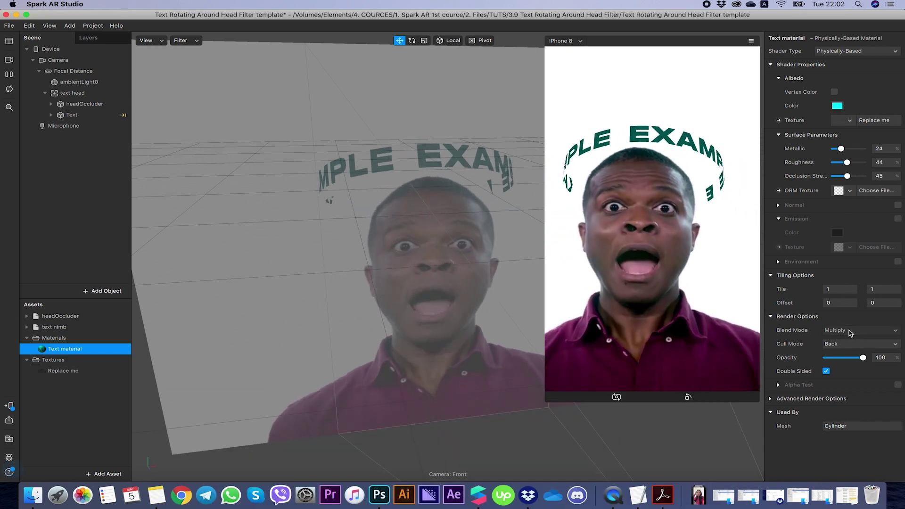
pyautogui.click(844, 344)
# Step: Try Subtract, Multiply, Replace and Screen blend modes on the text
pyautogui.click(848, 332)
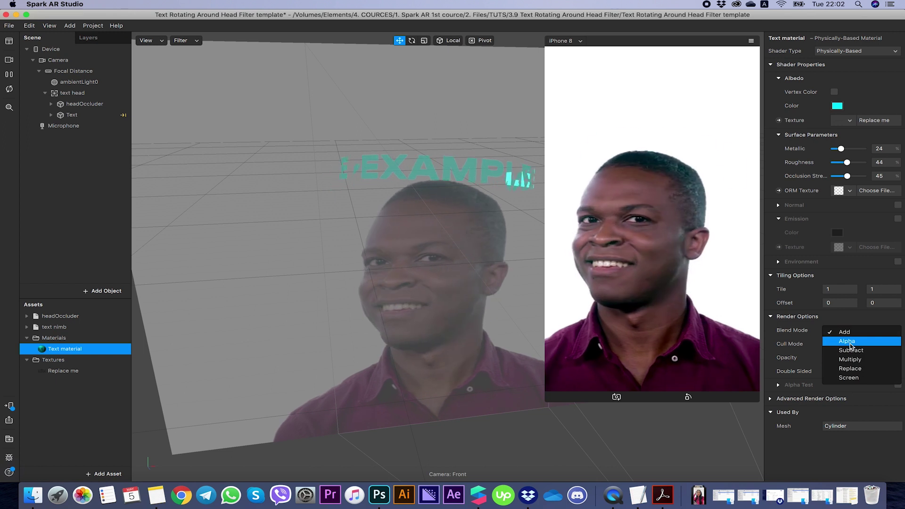
pyautogui.click(847, 341)
pyautogui.click(847, 331)
pyautogui.click(851, 350)
pyautogui.click(847, 331)
pyautogui.click(857, 360)
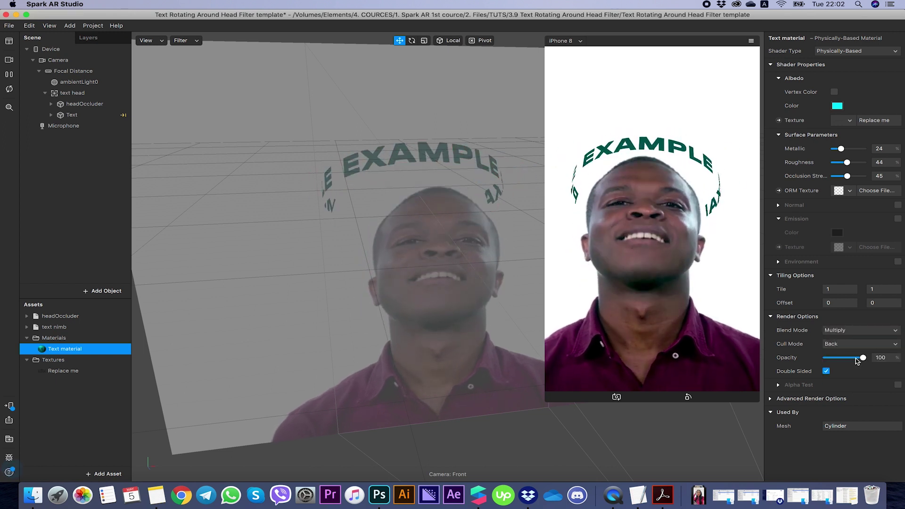
pyautogui.click(847, 330)
pyautogui.click(849, 344)
pyautogui.click(847, 330)
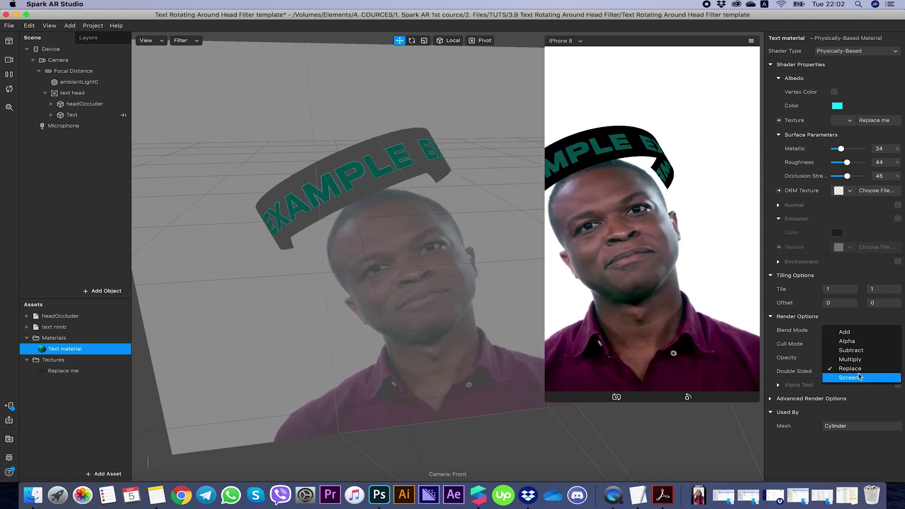
pyautogui.click(856, 358)
# Step: Restore opacity to 100 and cycle blending through Alpha, ending on Add
pyautogui.click(852, 358)
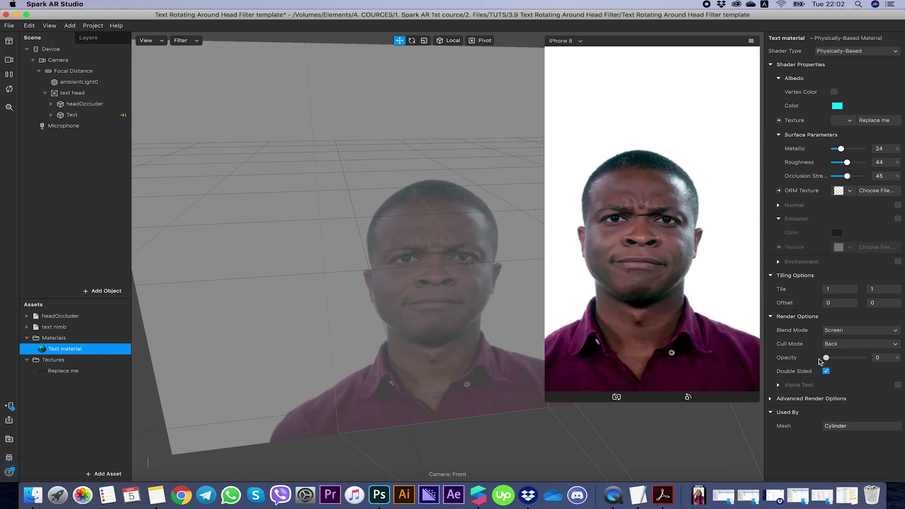
pyautogui.moveTo(825, 358); pyautogui.dragTo(863, 358)
pyautogui.click(849, 330)
pyautogui.click(850, 331)
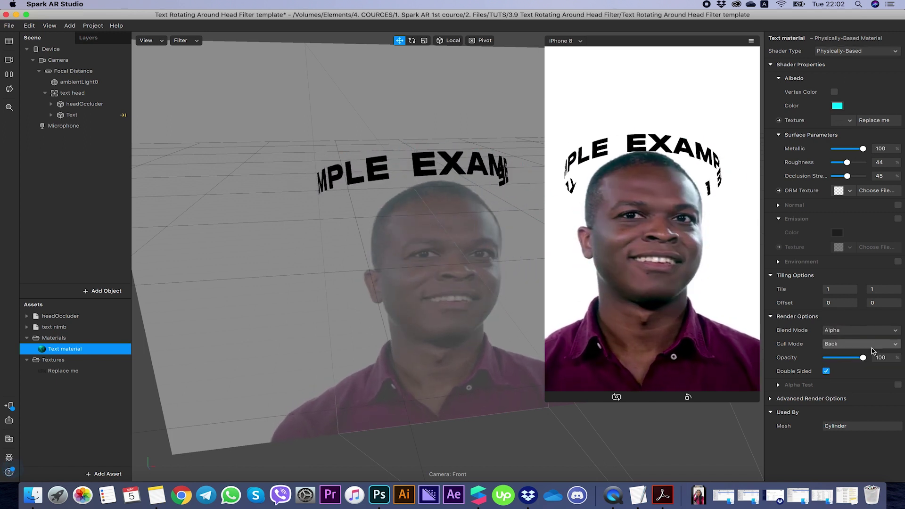
pyautogui.click(848, 330)
pyautogui.click(848, 331)
pyautogui.click(850, 330)
pyautogui.click(856, 338)
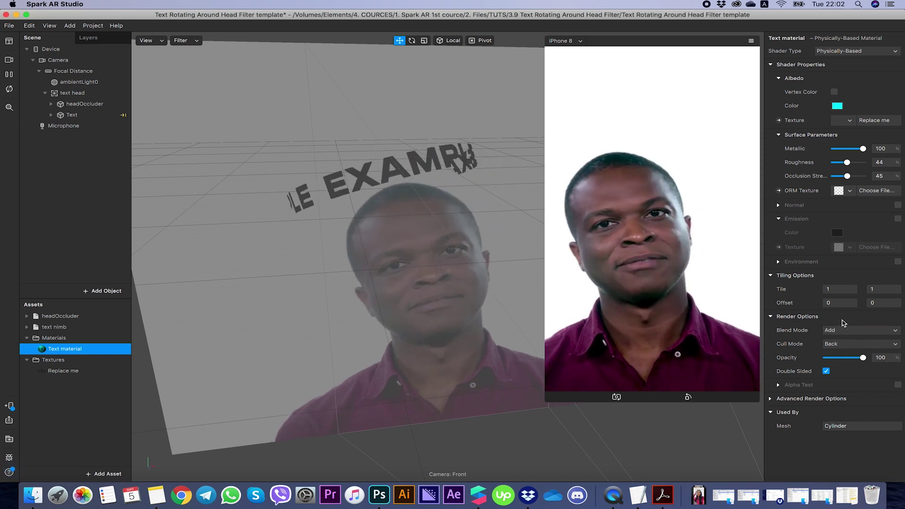
# Step: Try the Face Paint shader and its blend amount, then switch the text material to Blended
pyautogui.click(849, 50)
pyautogui.click(845, 80)
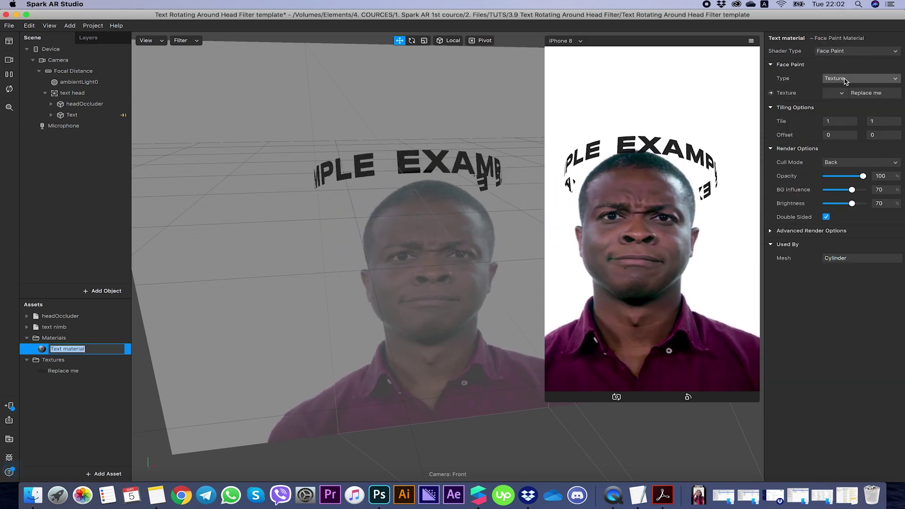
pyautogui.moveTo(852, 190); pyautogui.dragTo(824, 191)
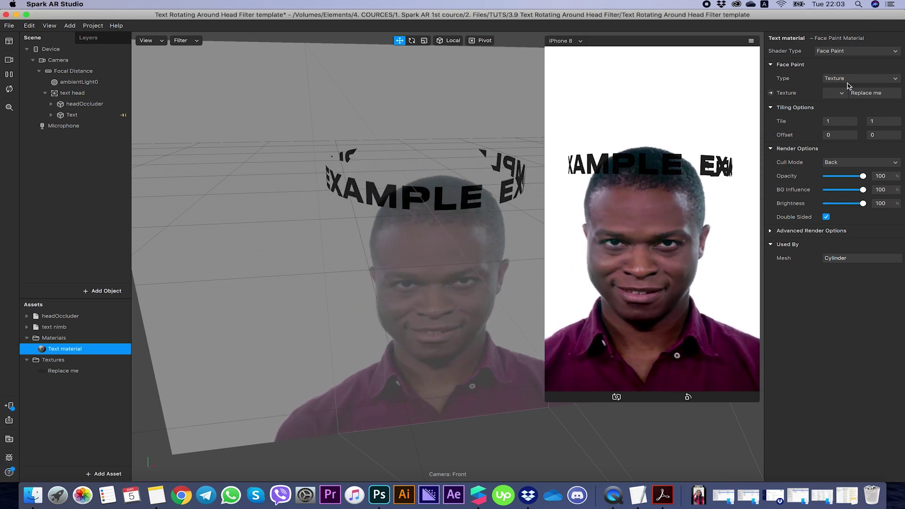
pyautogui.click(849, 79)
pyautogui.click(849, 50)
pyautogui.click(846, 89)
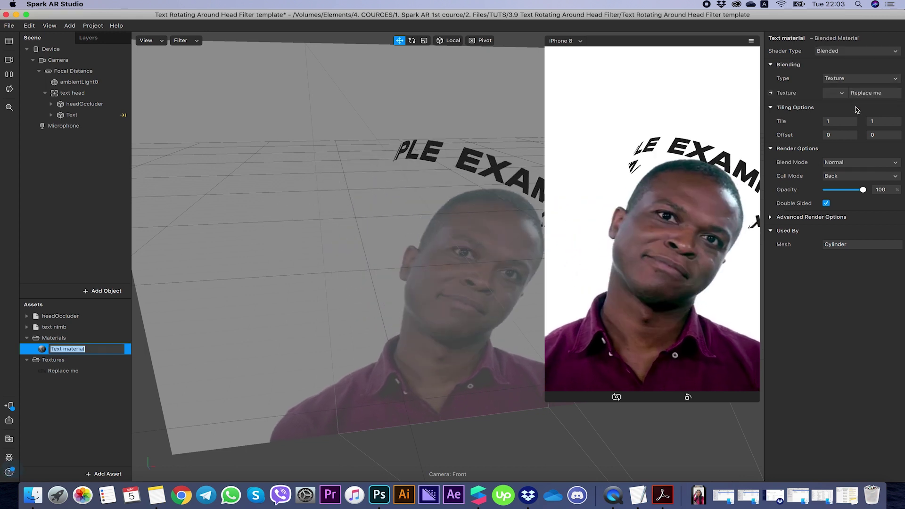
pyautogui.click(848, 51)
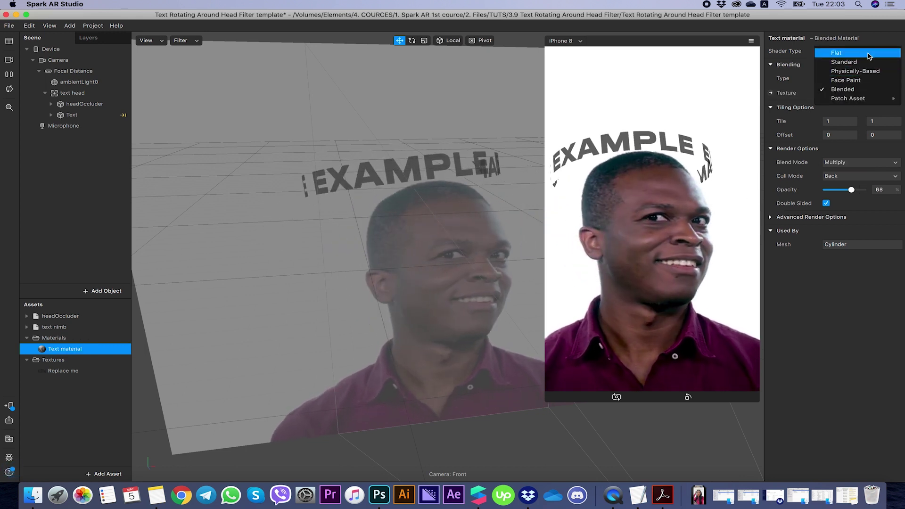
# Step: Set the Text material to Flat, enable Alpha with Replace me as alpha texture, and remove diffuse
pyautogui.click(836, 53)
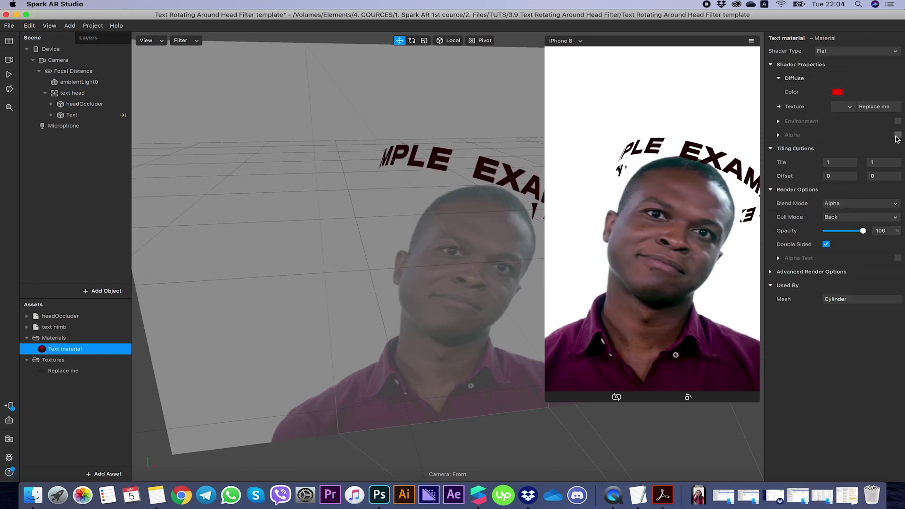
pyautogui.click(897, 135)
pyautogui.click(845, 164)
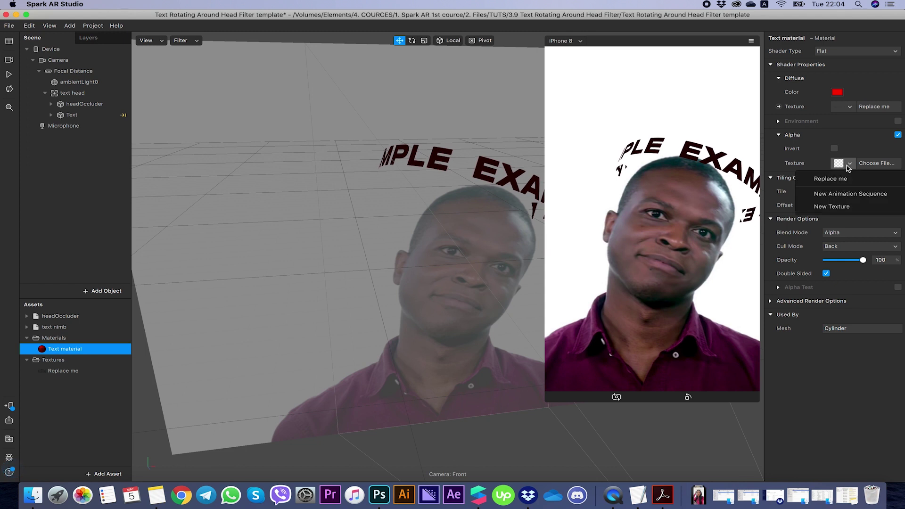
pyautogui.click(844, 178)
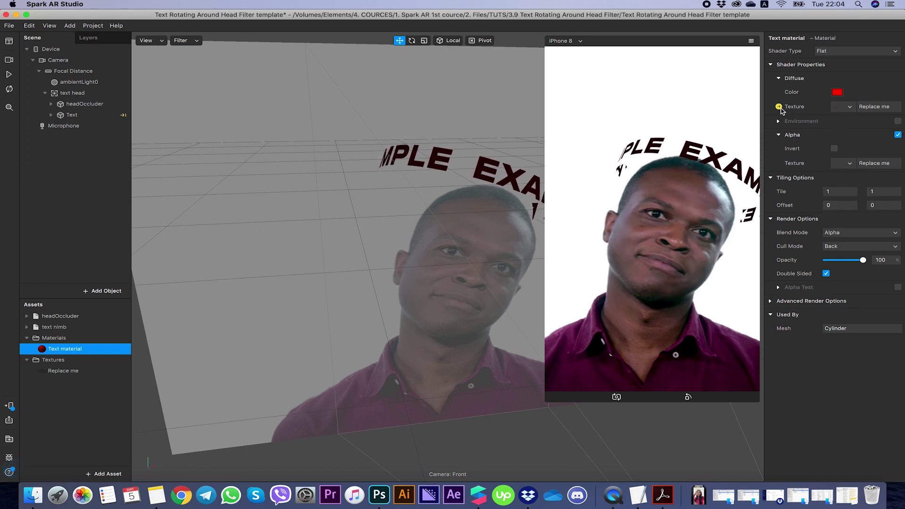
pyautogui.click(837, 110)
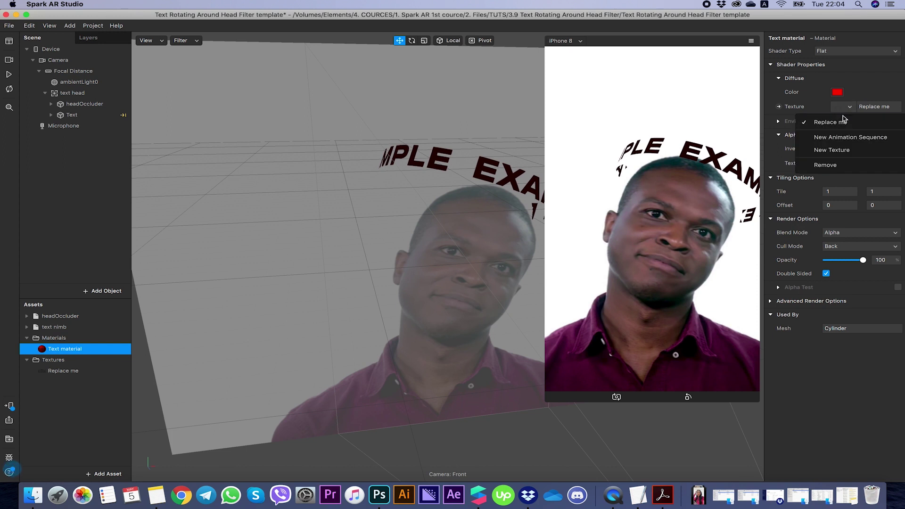
pyautogui.click(837, 166)
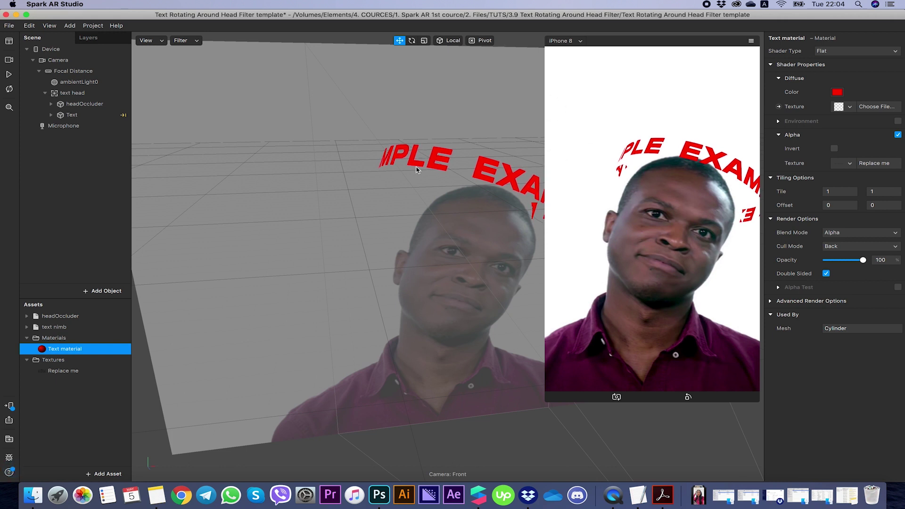
# Step: Select the Text object and set its Scale X and Y to 1.2
pyautogui.click(76, 116)
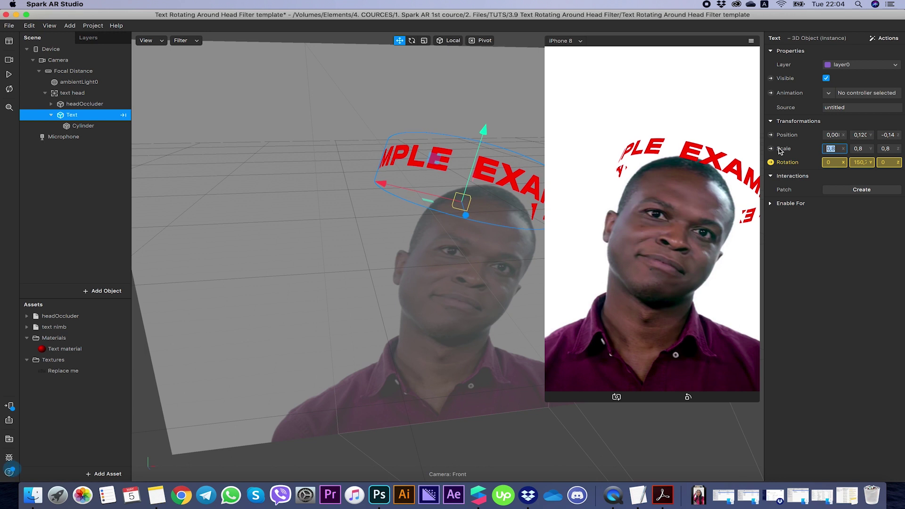
pyautogui.write('1.2')
pyautogui.press('Return')
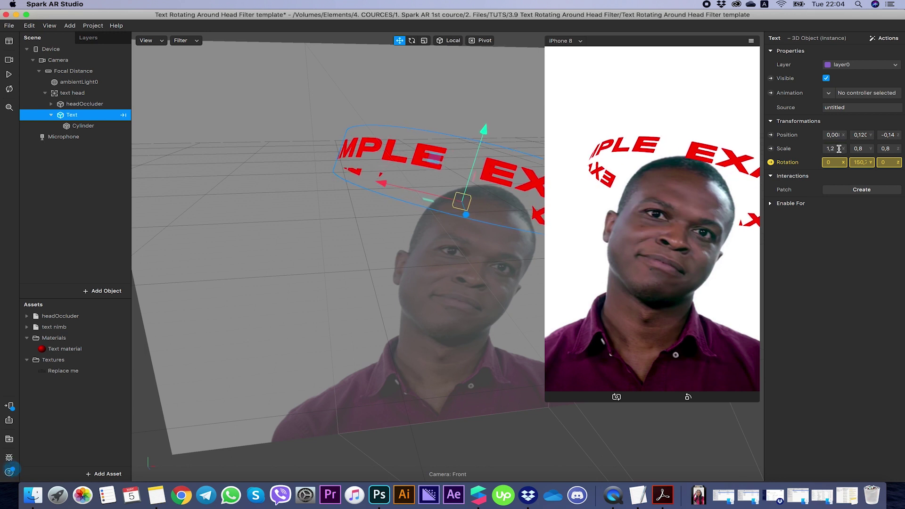
pyautogui.write('1,2')
pyautogui.click(890, 149)
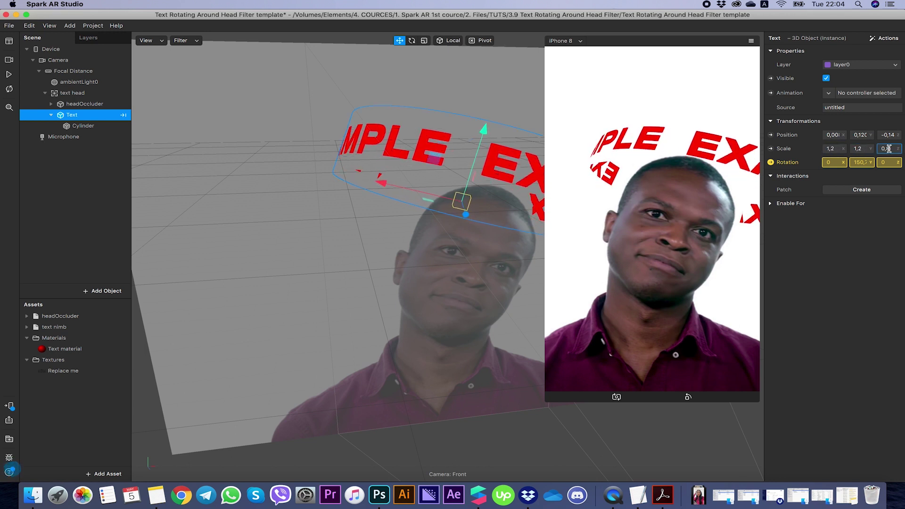